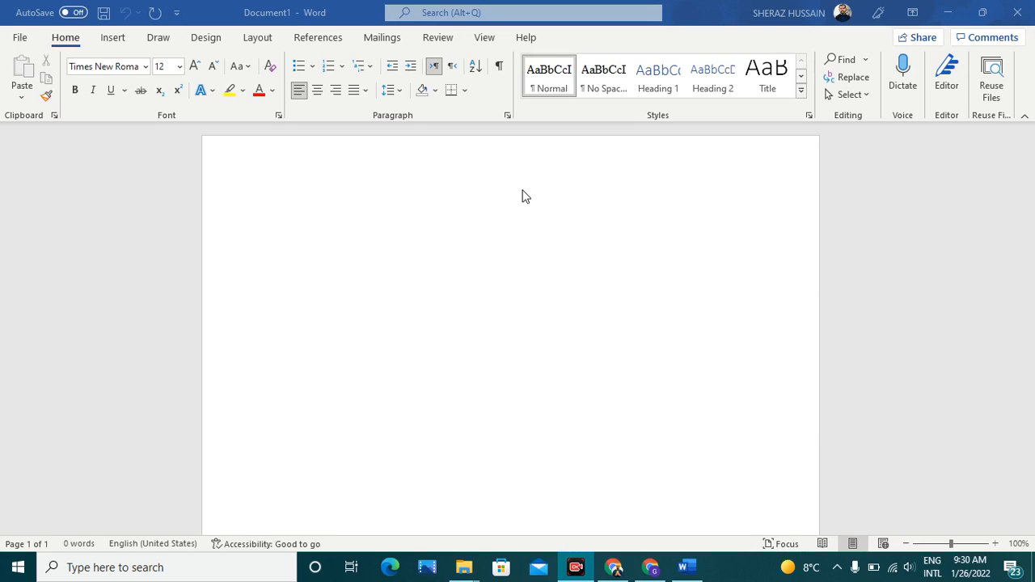
- Centre-align the text on the blank page and add about seven empty lines at the start of the document
left_click(474, 250)
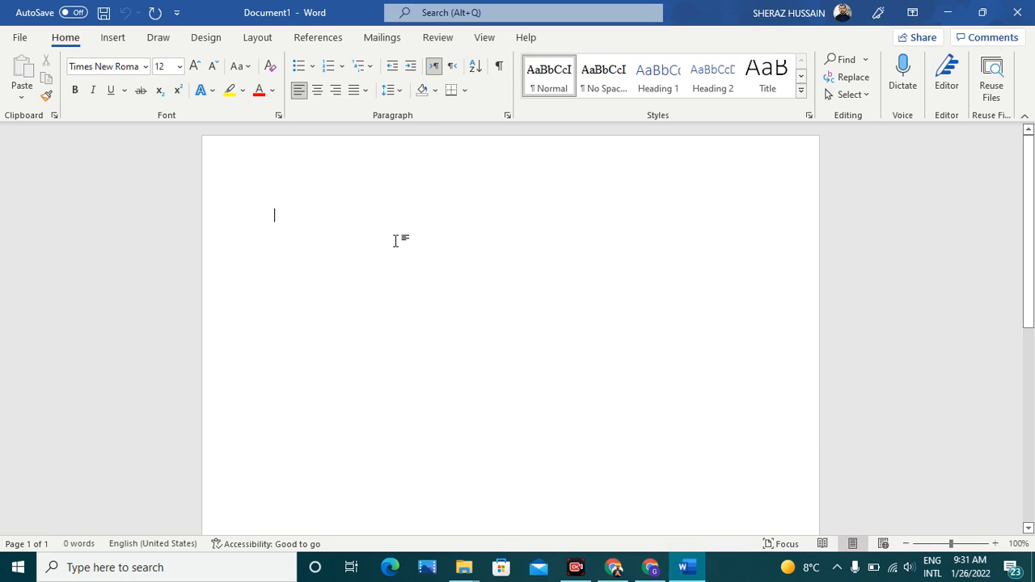
key("BackSpace")
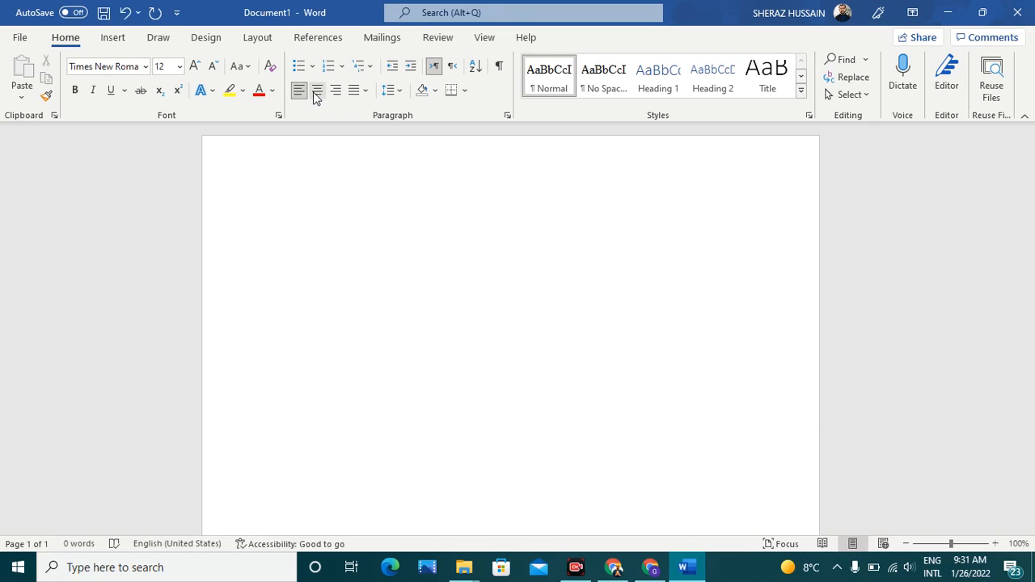
left_click(317, 95)
key("Return")
key("Return")
key("Return")
key("Return")
key("Return")
key("Return")
key("Return")
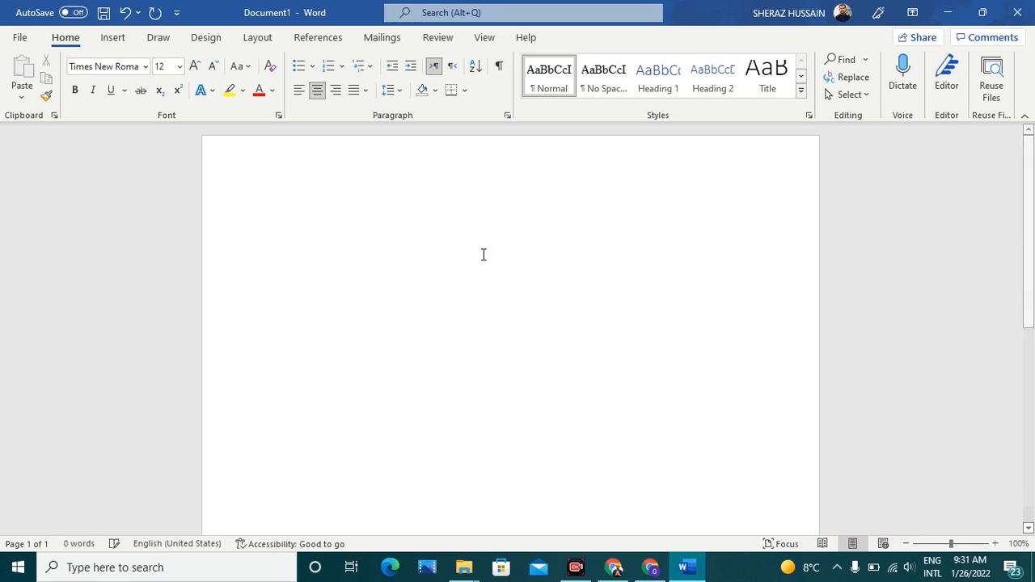
scroll(511, 280, "down", 3)
scroll(511, 280, "up", 3)
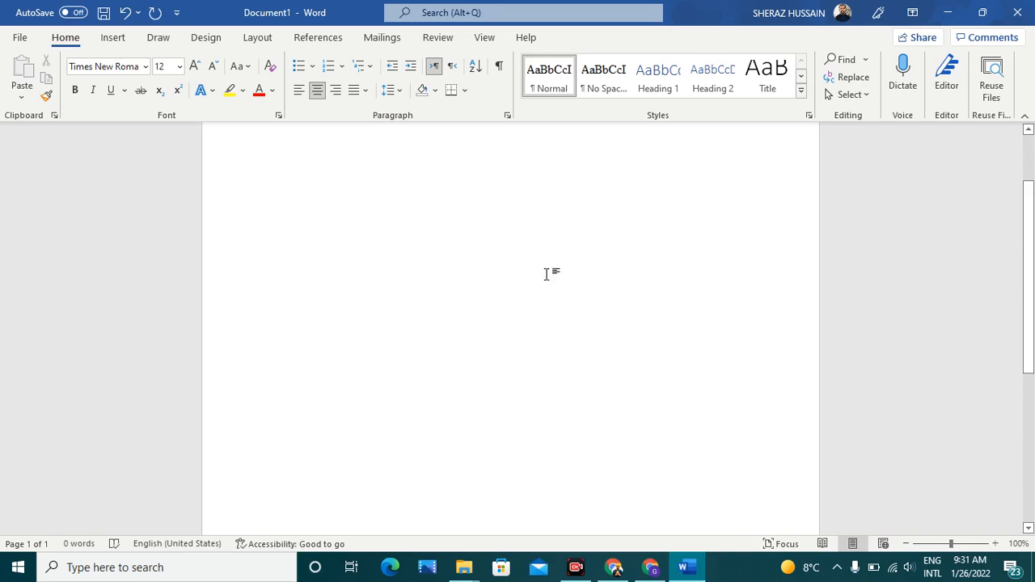
- Enter the centred title "Developmental Issues" on the first page
type("D")
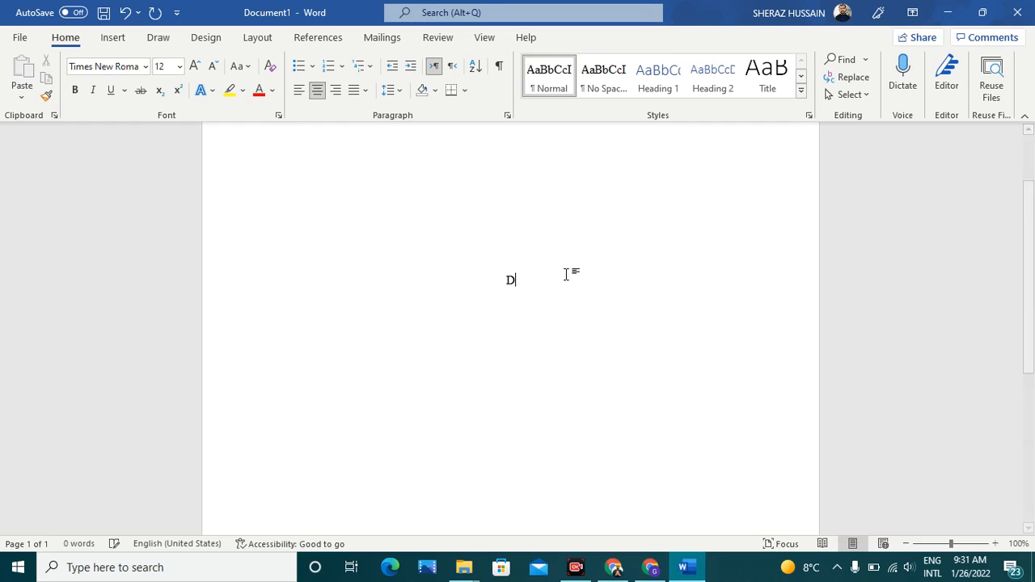
type("evelopme")
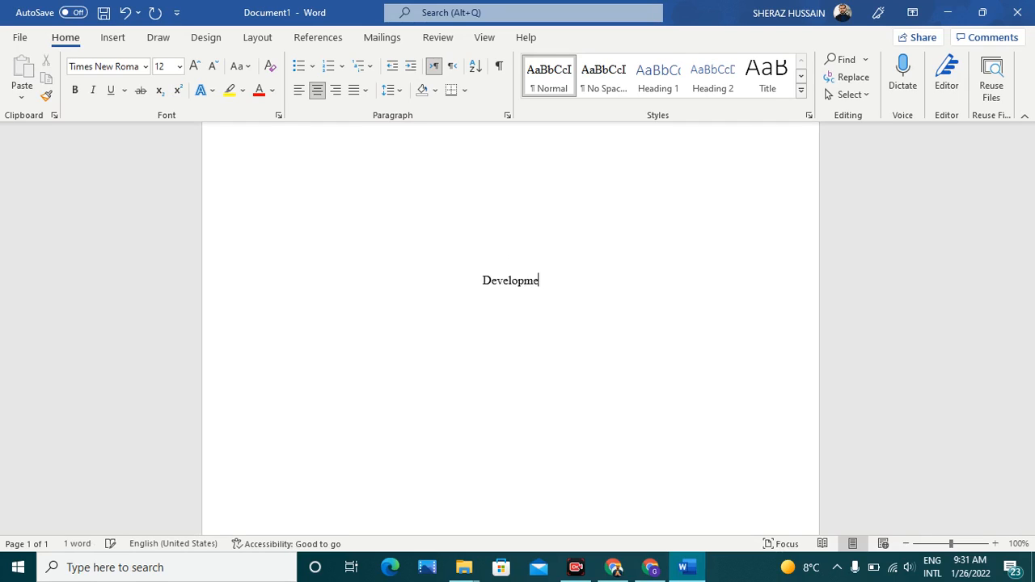
type("ntal Issues")
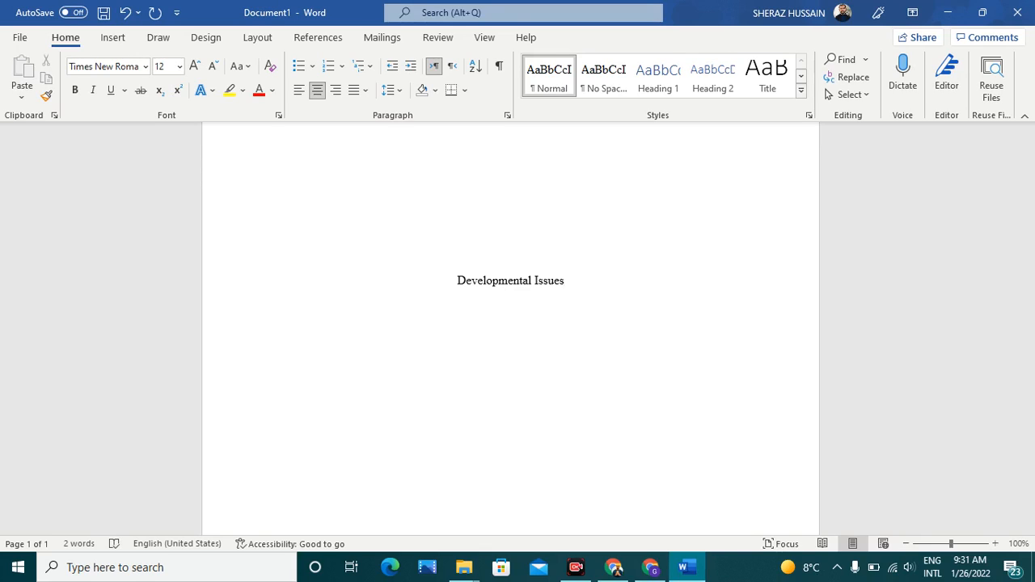
- Add the placeholder lines "Name", "Prof. Name", "Course" and "Date" below the title, each on its own line
key("Return")
type("NAme")
key("BackSpace")
key("BackSpace")
key("BackSpace")
type("ame")
key("Return")
type("PR")
key("BackSpace")
type("rof. Name")
key("Return")
type("Course")
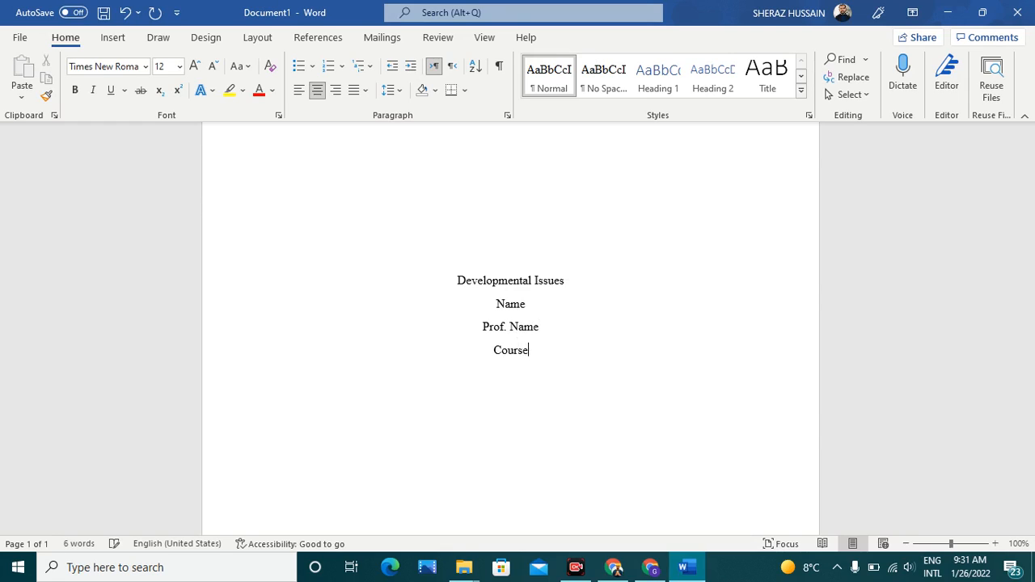
key("Return")
type("Date")
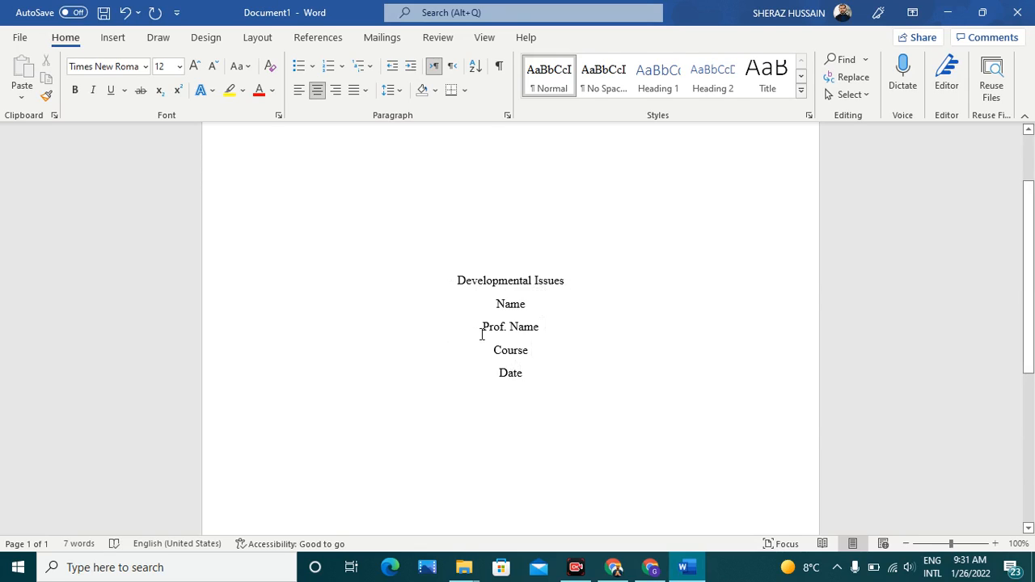
- Add empty lines below the date until a second page begins, and left-align that page's first line
scroll(482, 334, "down", 6)
key("Return")
key("Return")
key("Return")
key("Return")
key("Return")
key("Return")
key("Return")
key("Return")
key("Return")
key("Return")
key("Return")
key("Return")
key("Return")
key("Return")
key("Return")
key("Return")
key("Return")
key("Return")
key("Return")
key("Return")
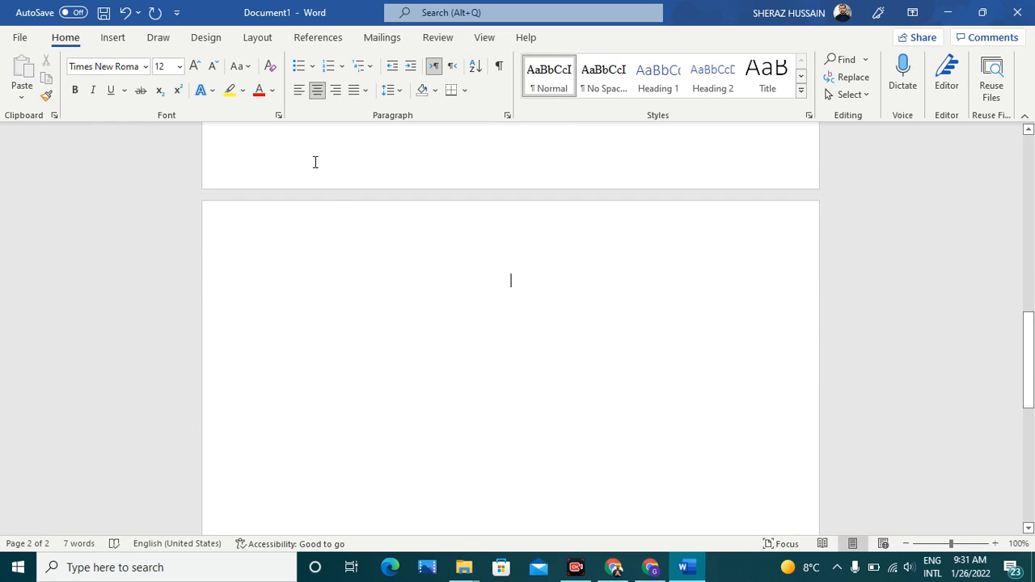
left_click(299, 90)
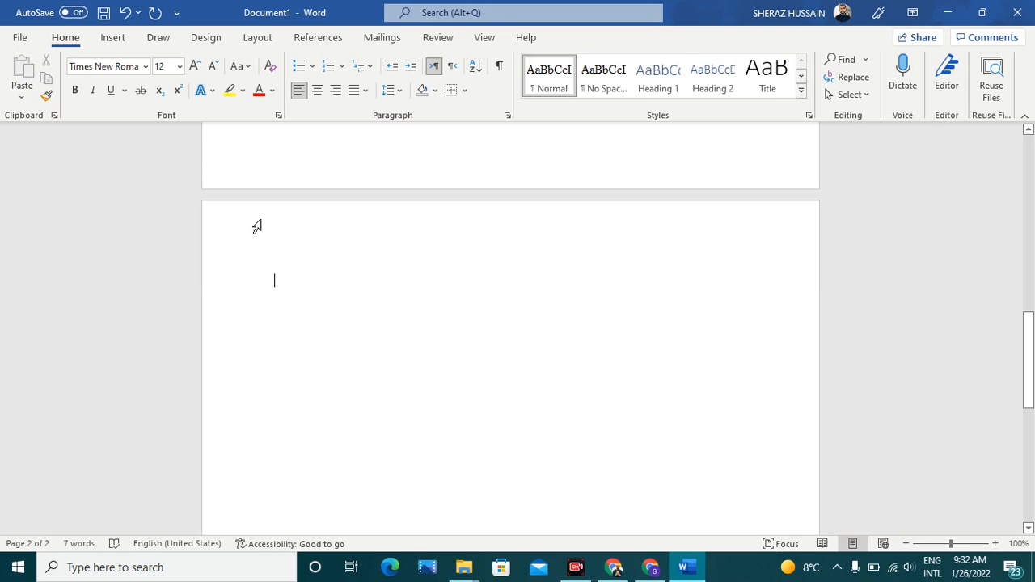
- Open the second page's header and insert a top-of-page number in the Plain Number 3 style
double_click(291, 220)
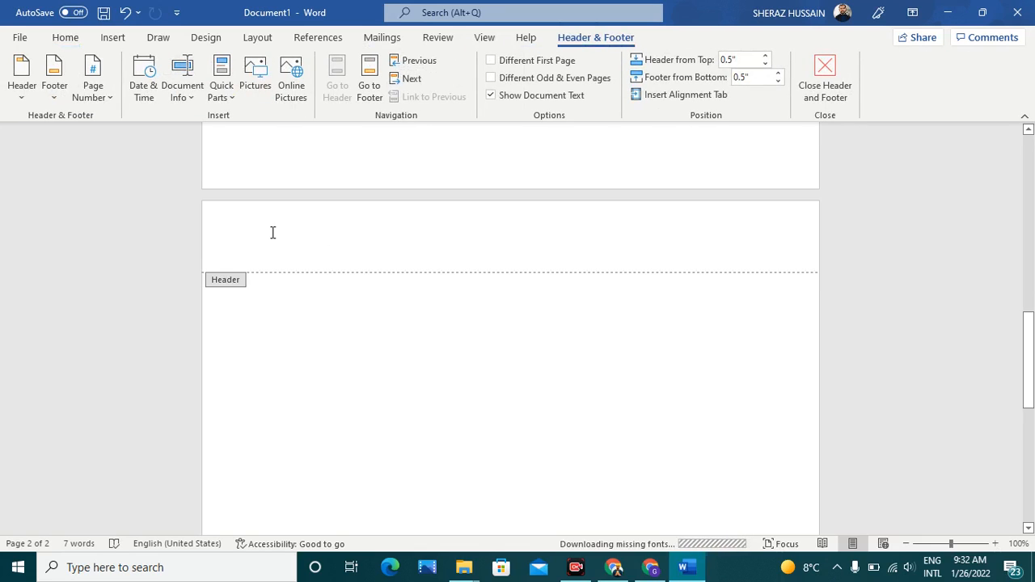
left_click(98, 96)
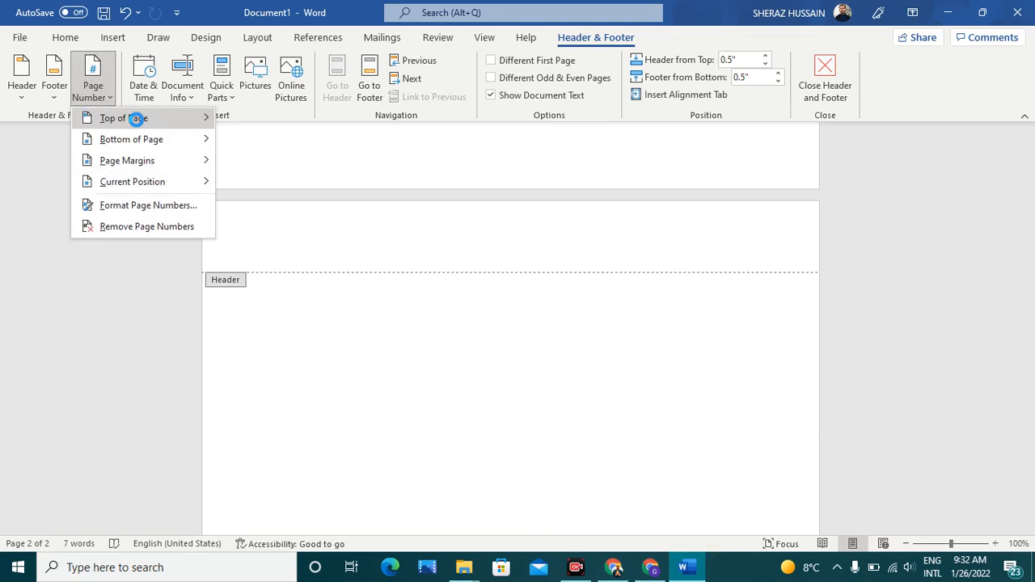
left_click(136, 118)
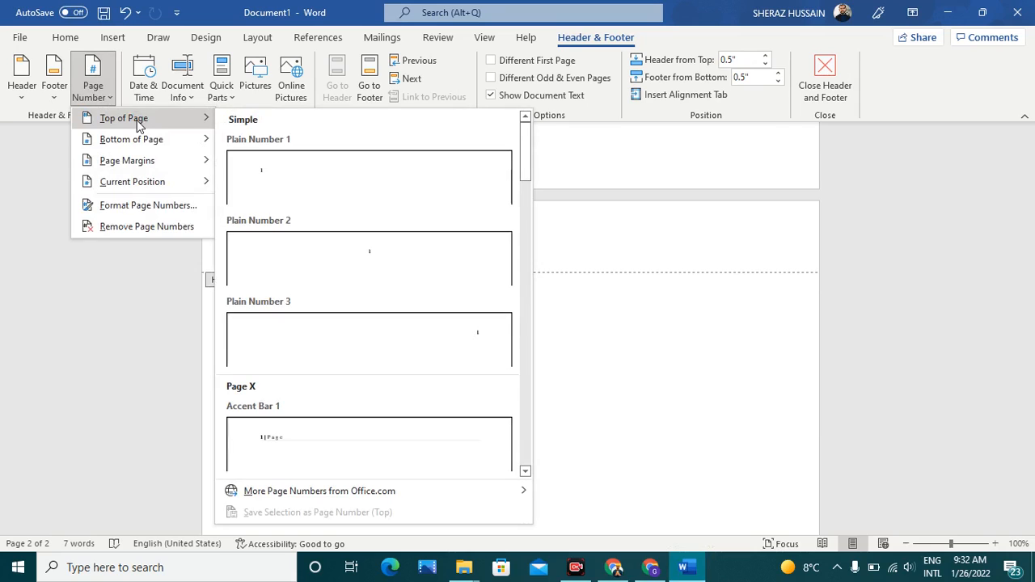
left_click(380, 323)
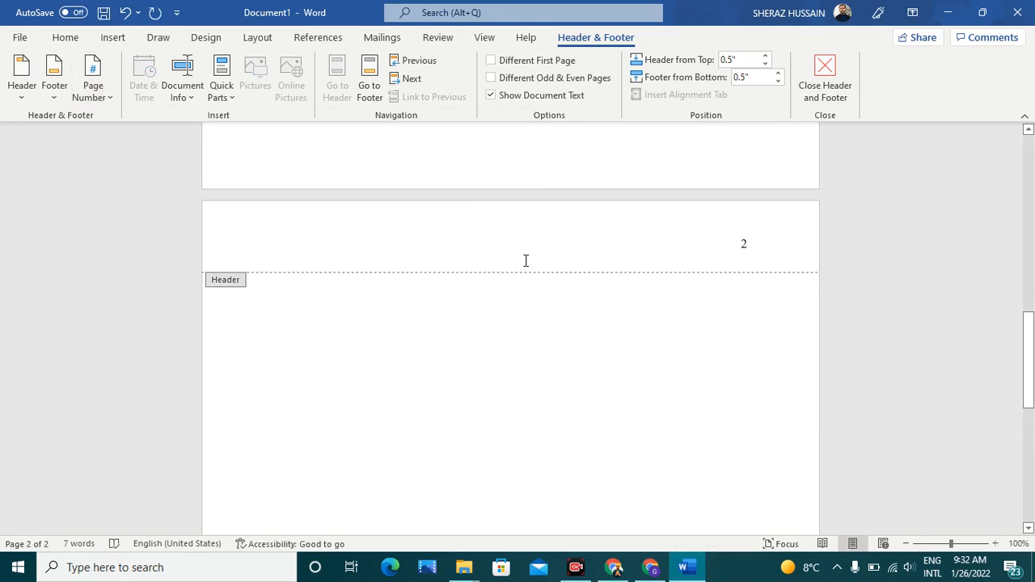
- Enter "Developmental Issues" in the header before the page number, with a gap between the title and the number
left_click(743, 242)
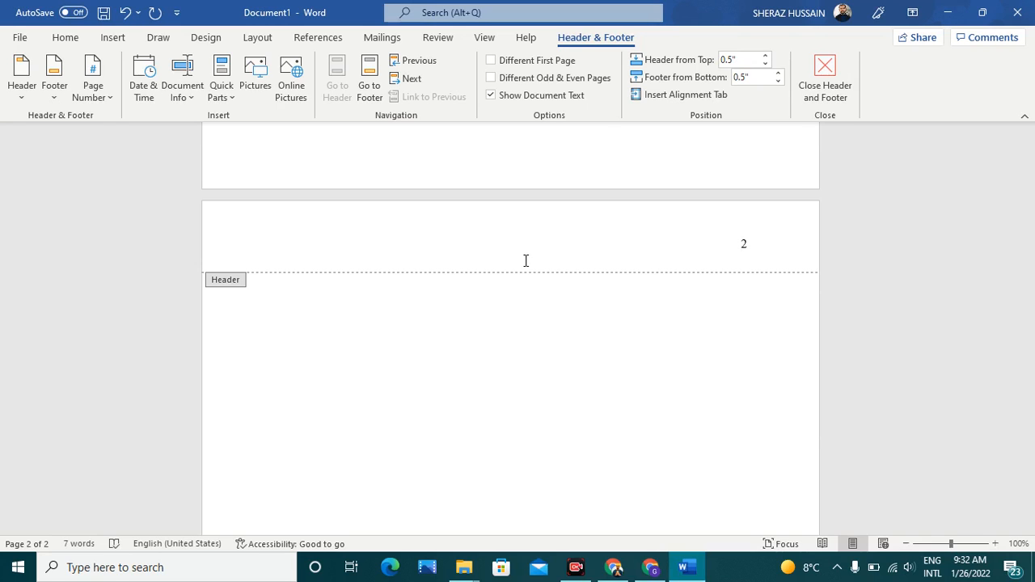
left_click(73, 39)
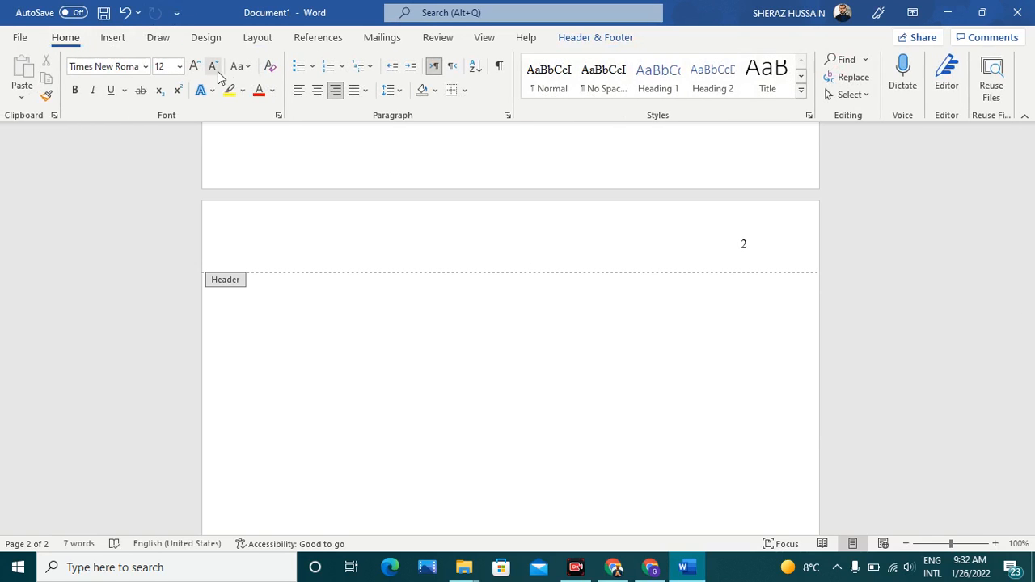
left_click(239, 67)
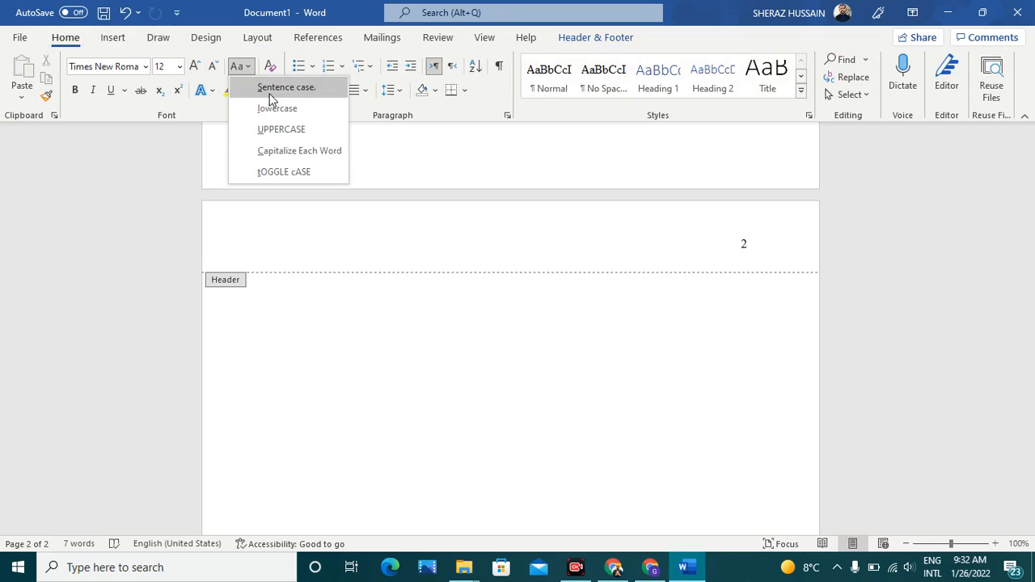
left_click(283, 131)
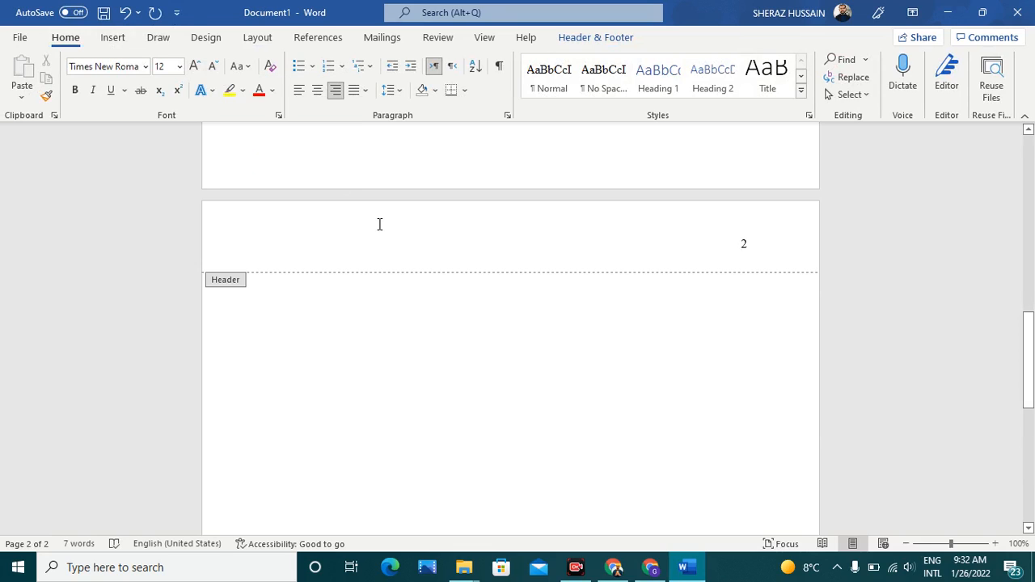
type("Develop")
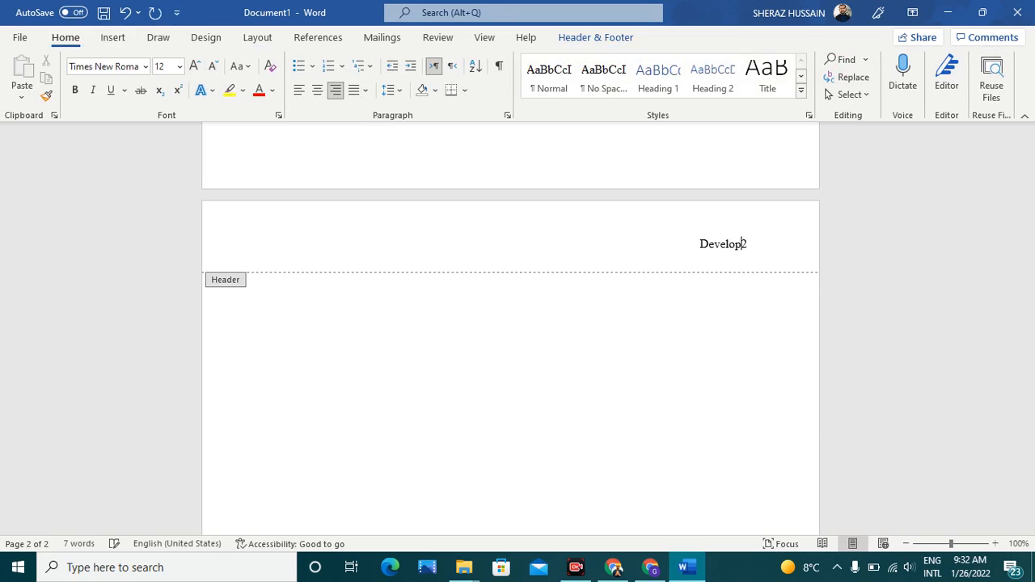
type("mental Issues")
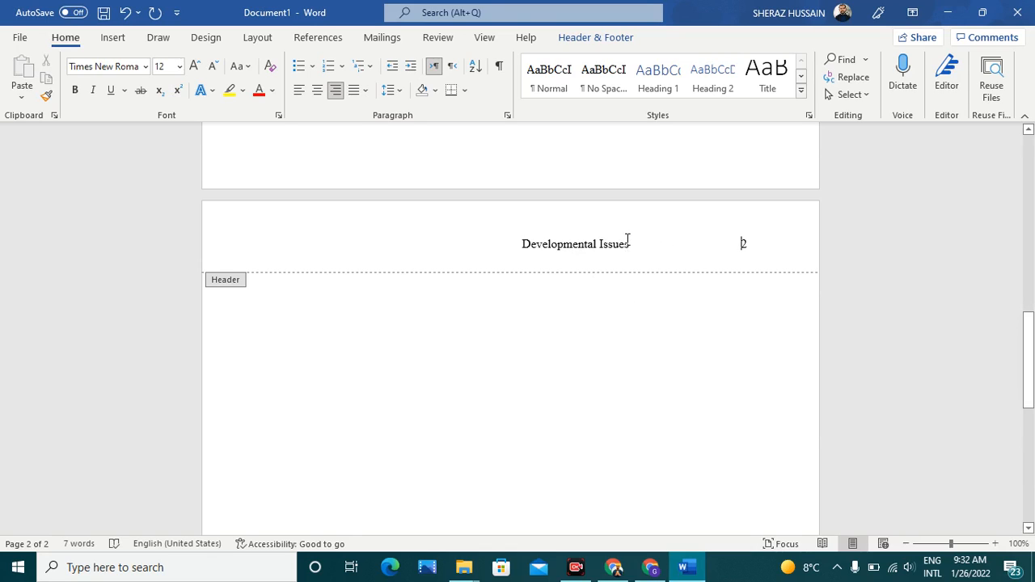
- Convert the "Developmental Issues" header title to UPPERCASE
left_click_drag(630, 244, 518, 250)
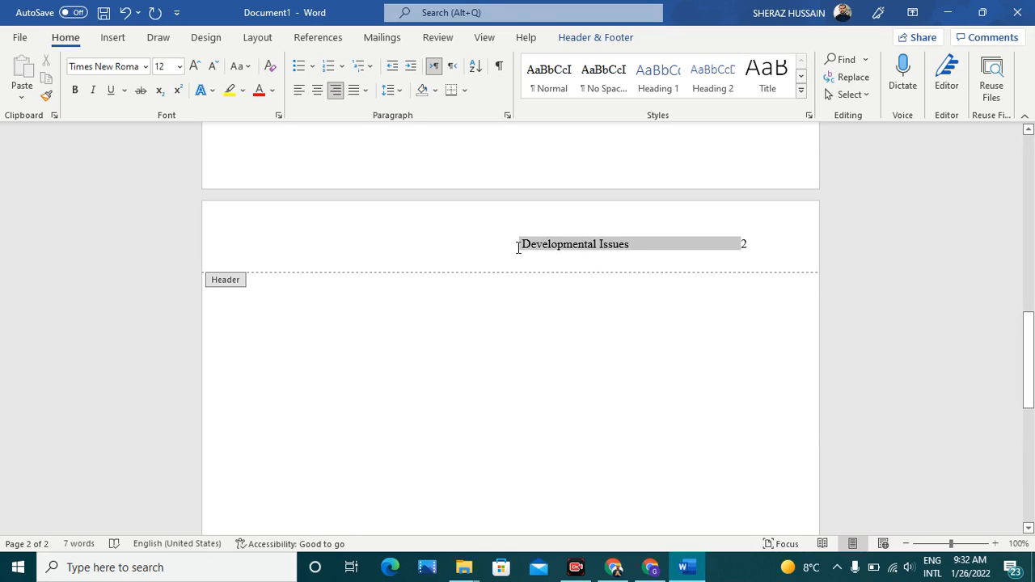
left_click(518, 247)
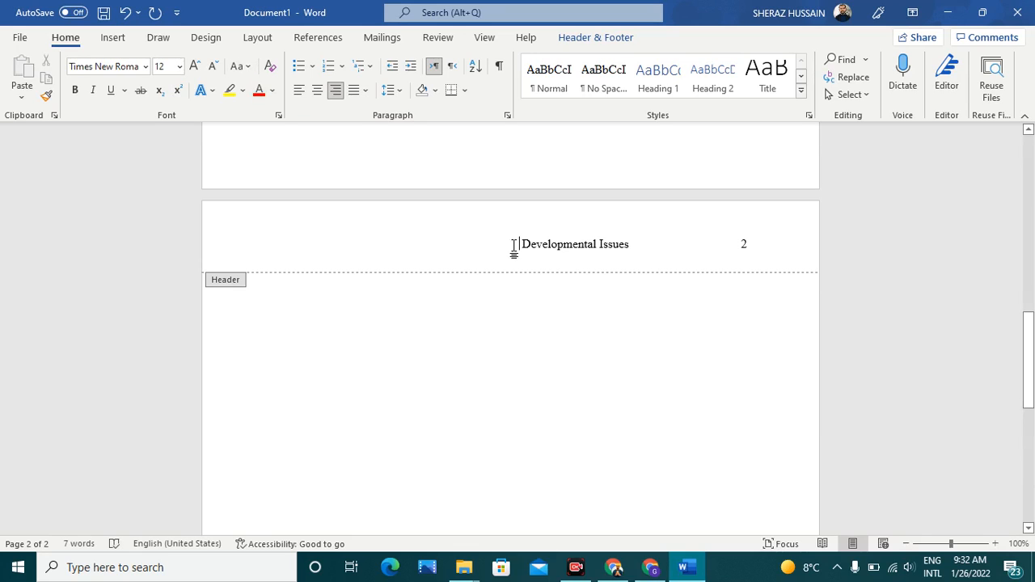
left_click_drag(521, 244, 629, 252)
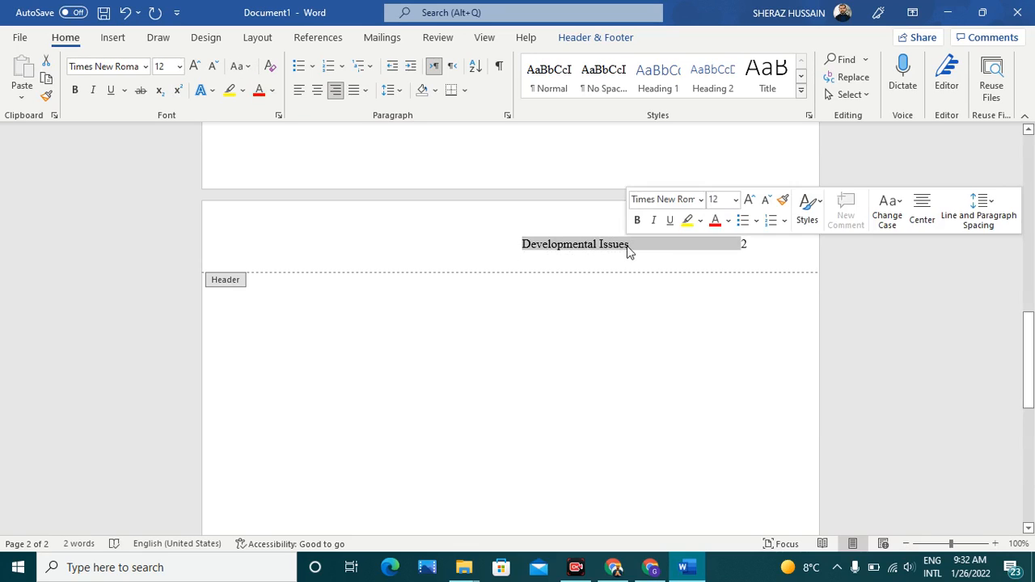
left_click(239, 66)
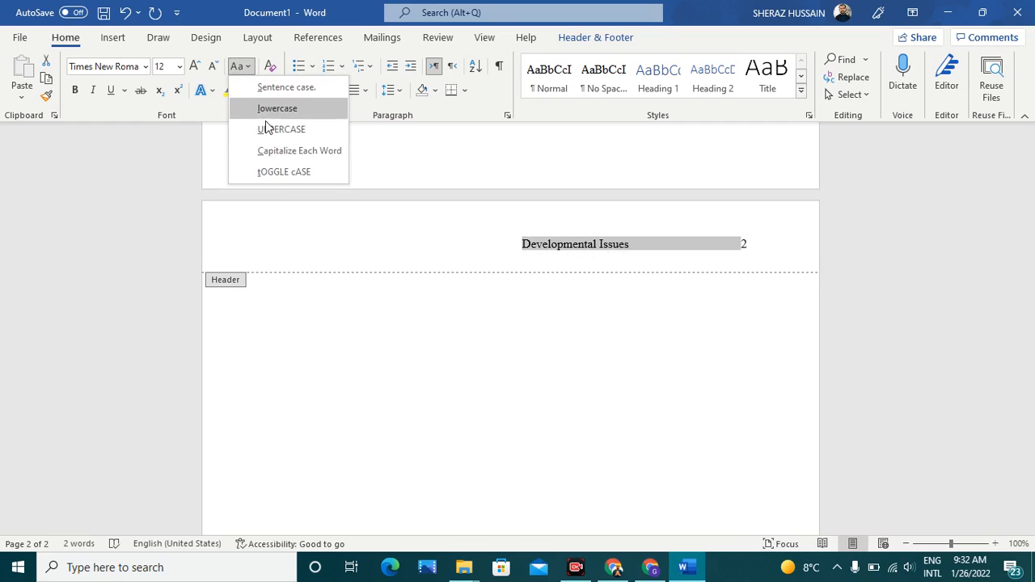
left_click(267, 129)
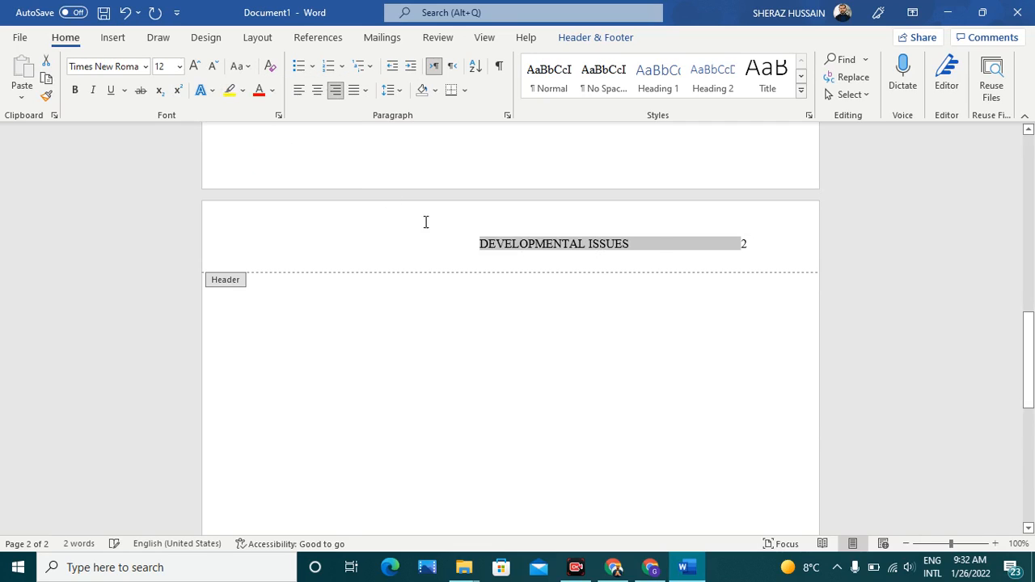
- Widen the gap before the page number to push the header title to the left margin, and return to the body text
left_click(655, 245)
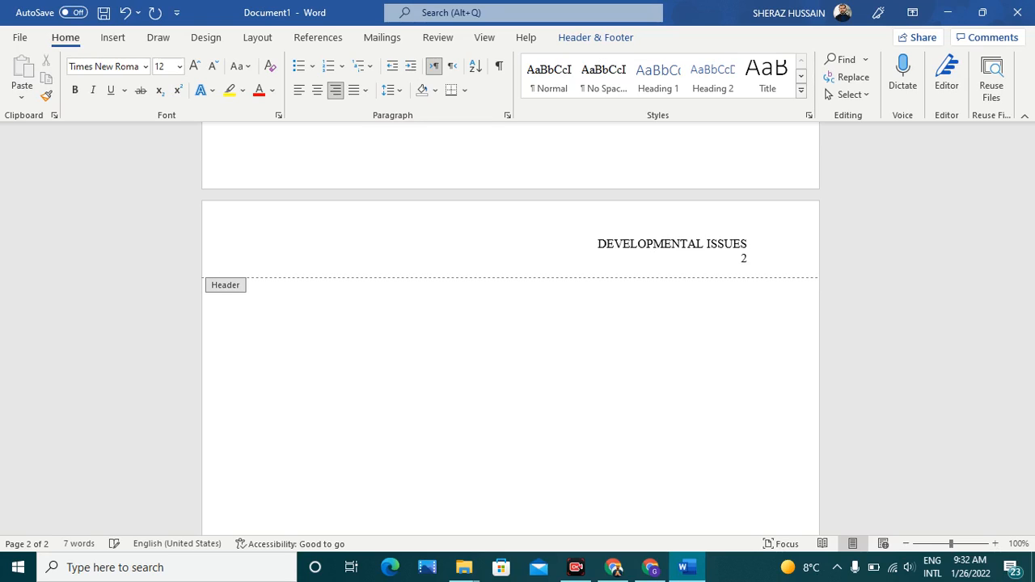
key("BackSpace")
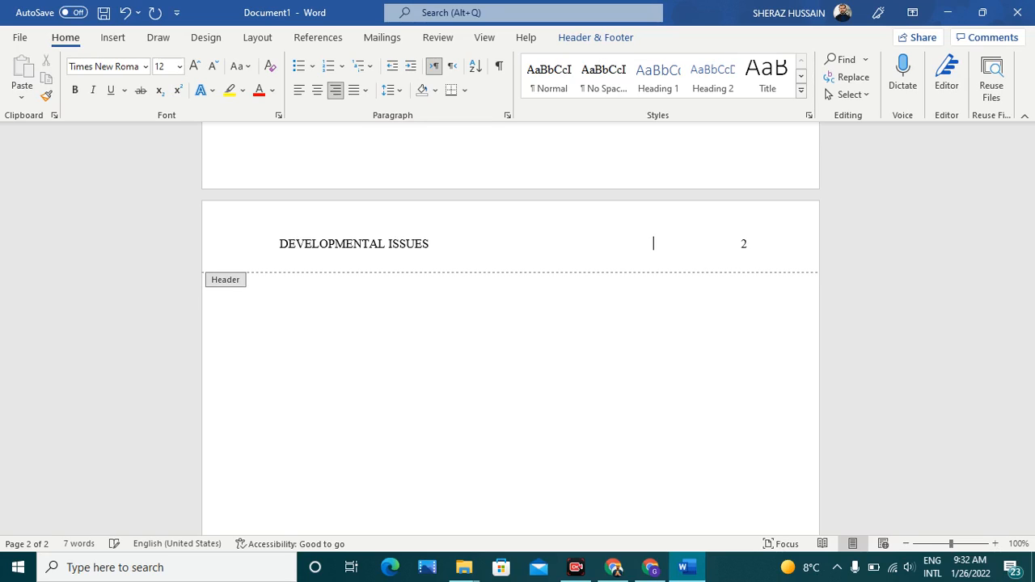
double_click(361, 356)
- Write the body sentence "Developmental issues have become common." at the start of the second page
scroll(404, 331, "up", 3)
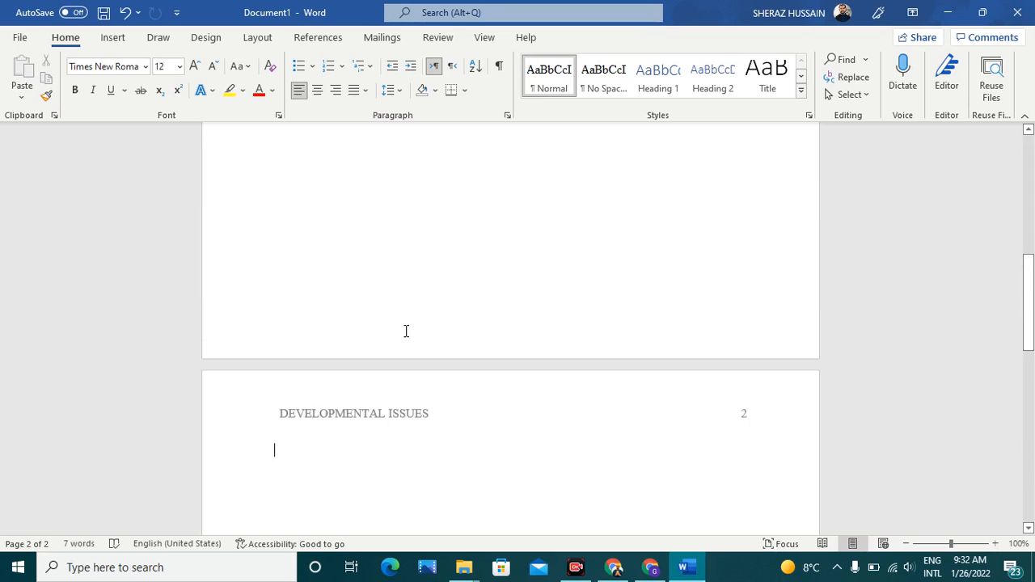
scroll(388, 315, "down", 3)
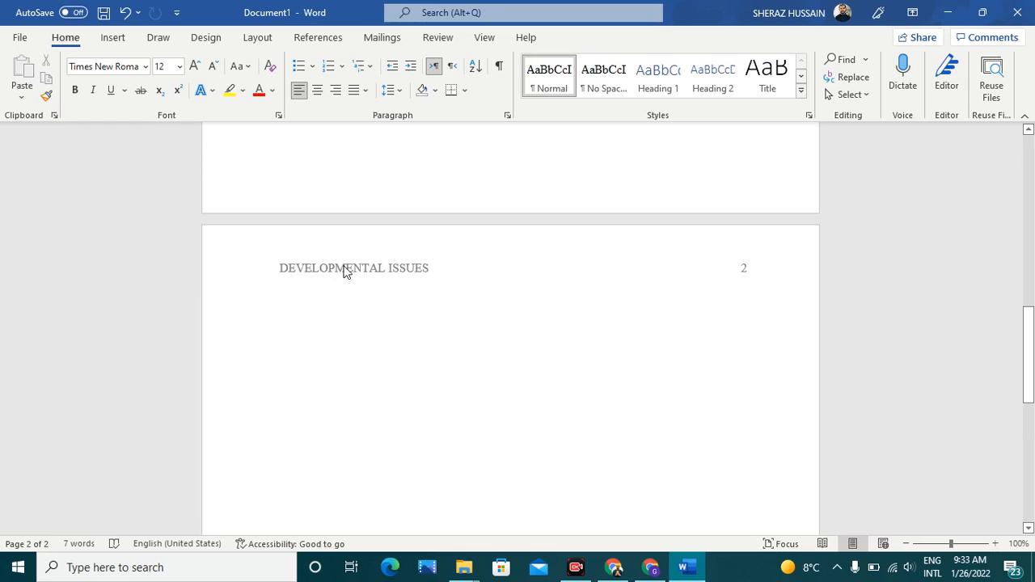
scroll(343, 266, "down", 1)
scroll(342, 266, "down", 10)
scroll(343, 266, "up", 10)
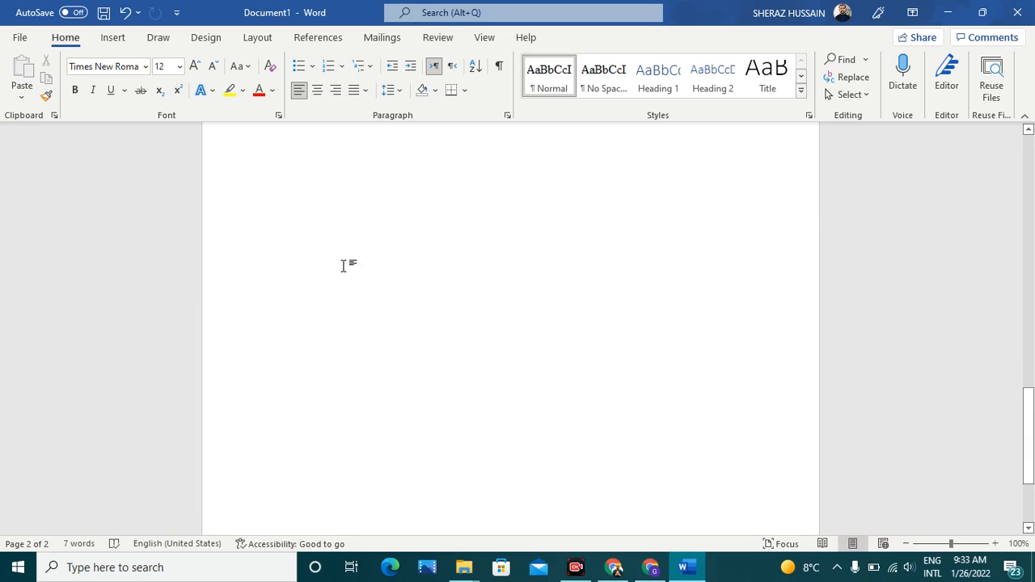
scroll(343, 266, "down", 1)
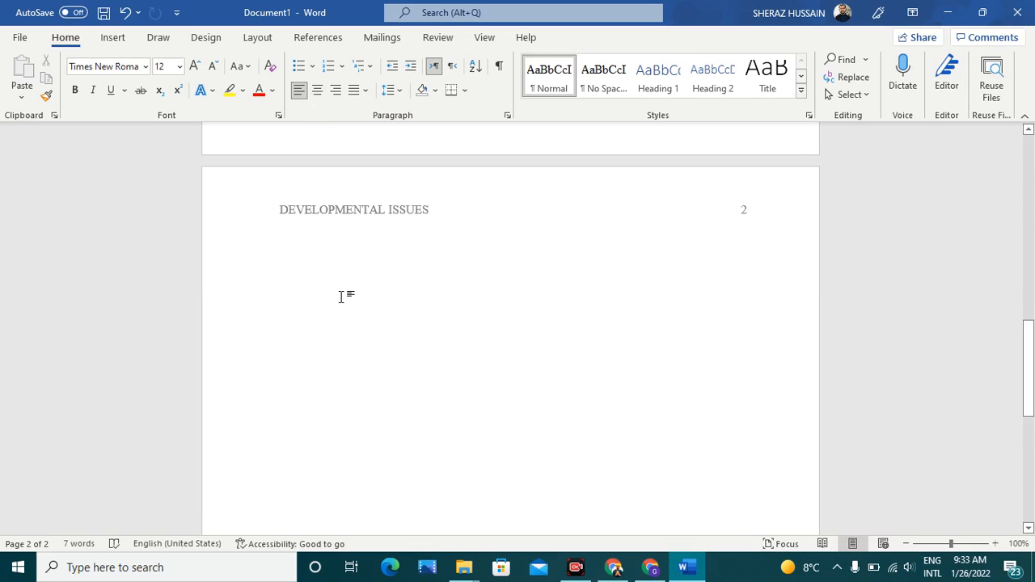
type("Developmental ")
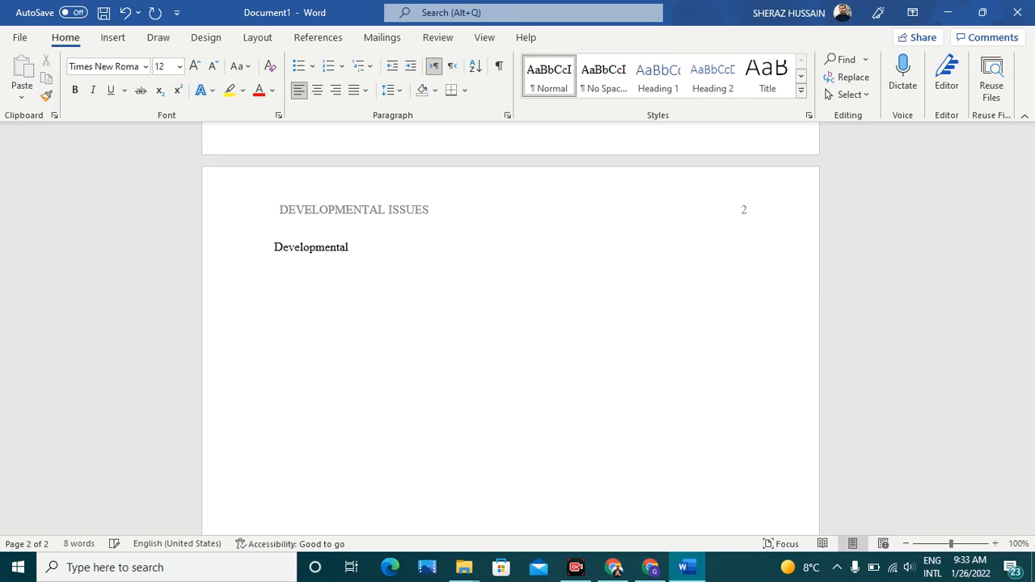
type("issues have become common.")
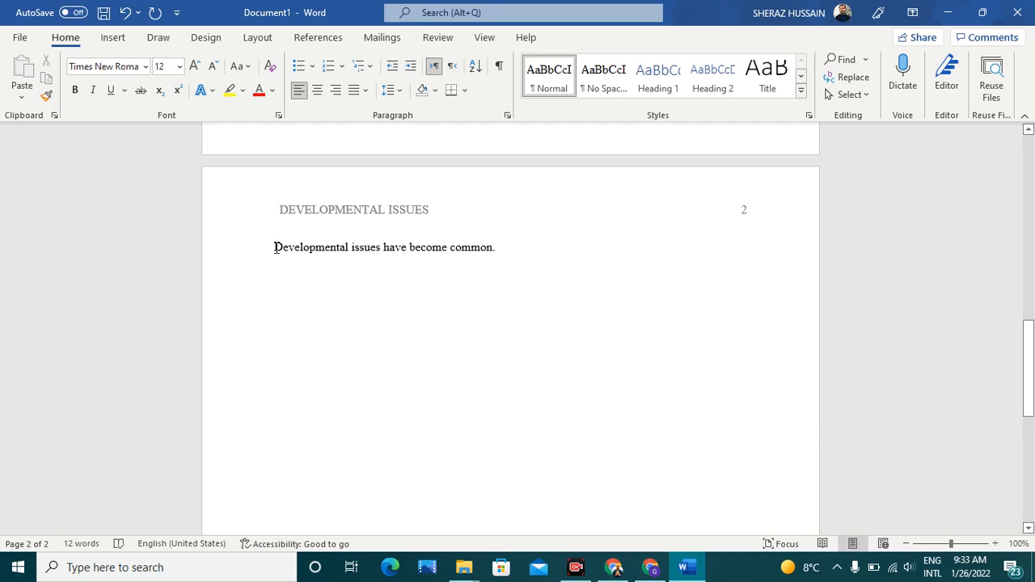
- Format the body paragraph on the second page with a 0.5" first-line indent and double line spacing
left_click(508, 116)
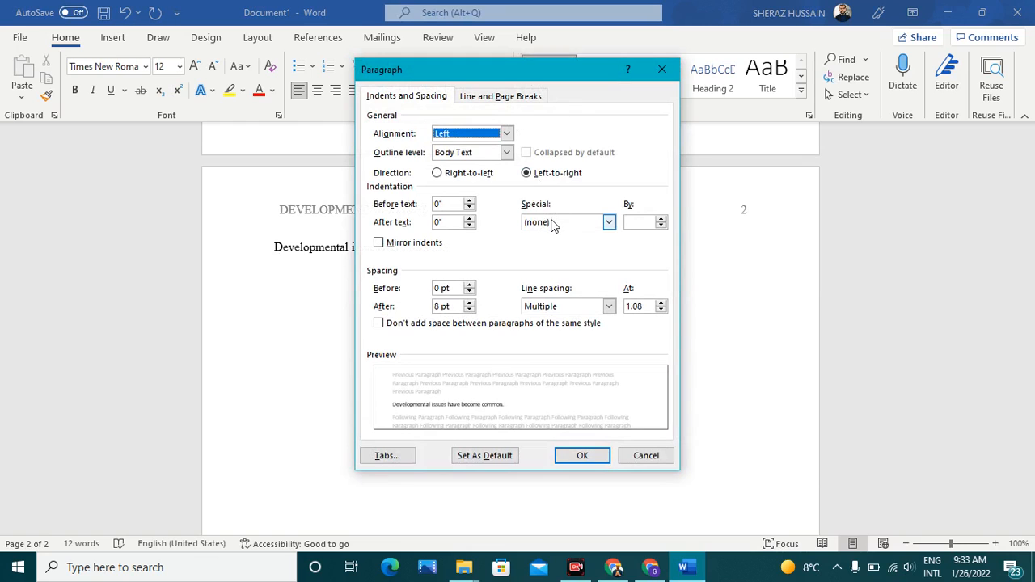
left_click(662, 70)
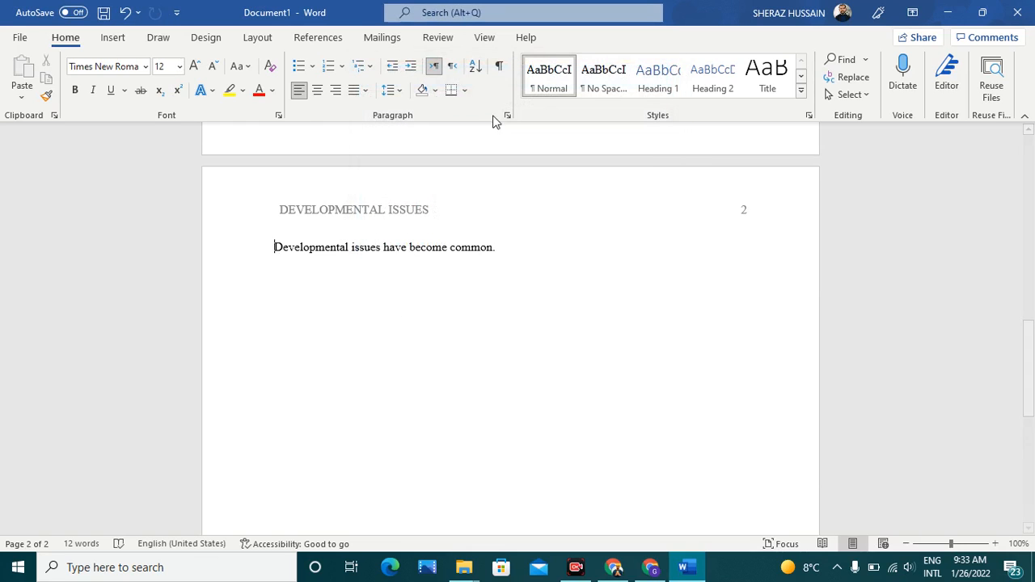
left_click(509, 116)
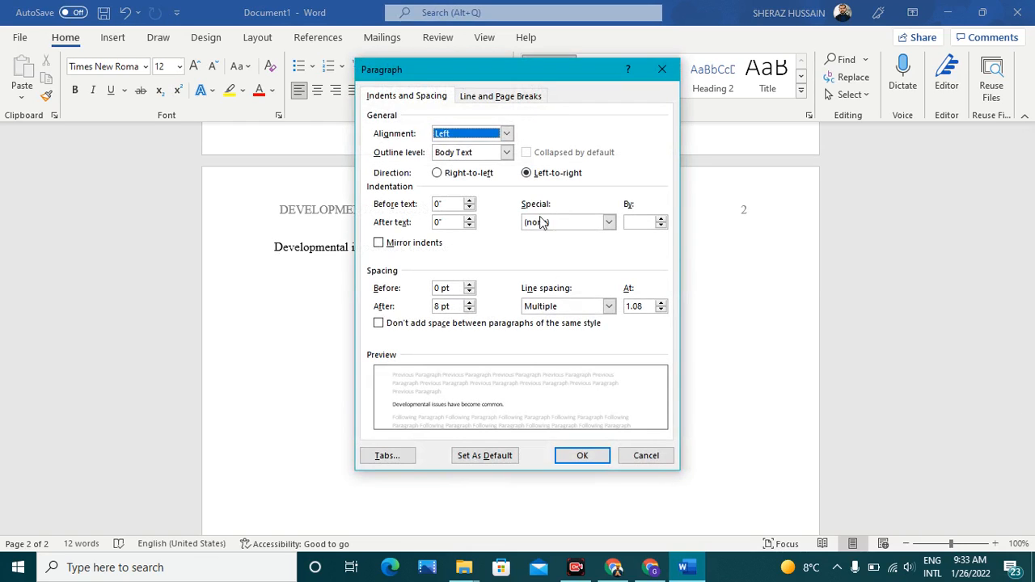
left_click(546, 222)
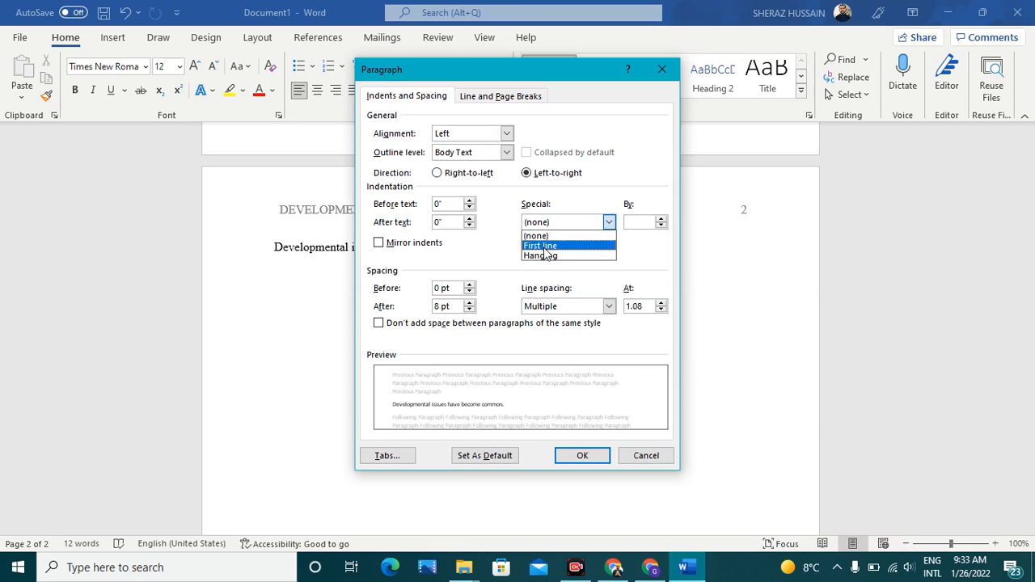
left_click(544, 246)
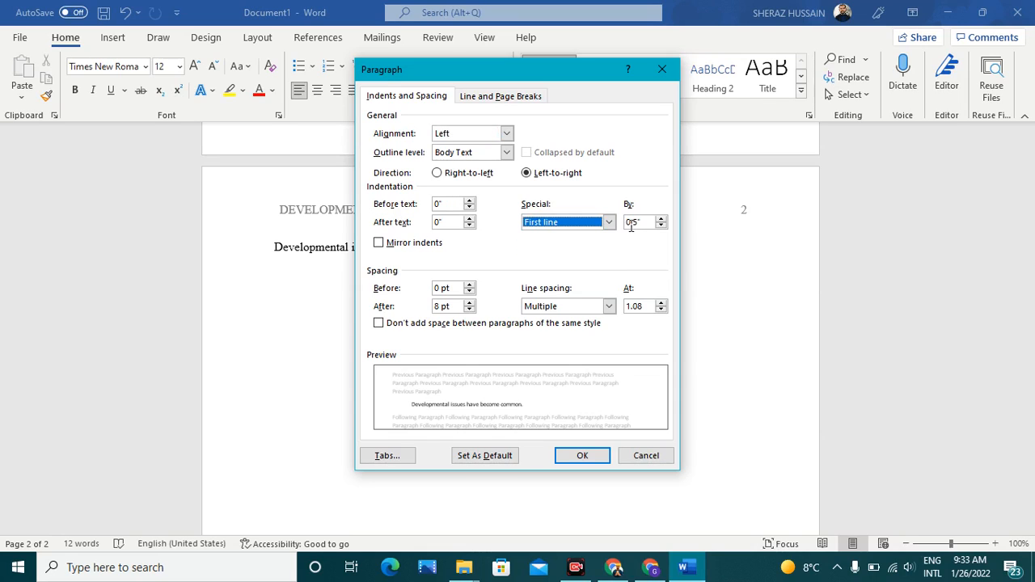
left_click(569, 314)
left_click(544, 340)
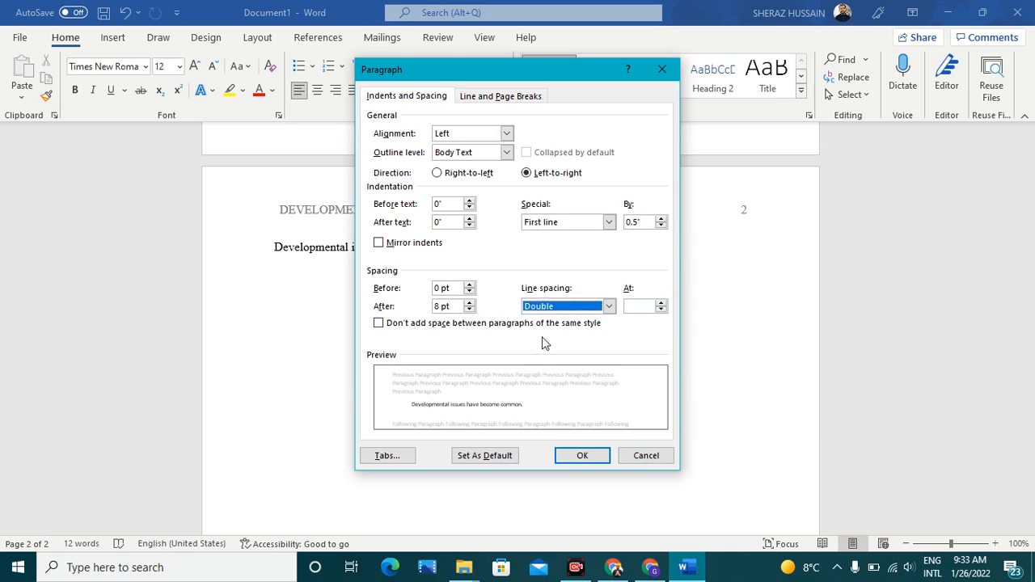
left_click(580, 455)
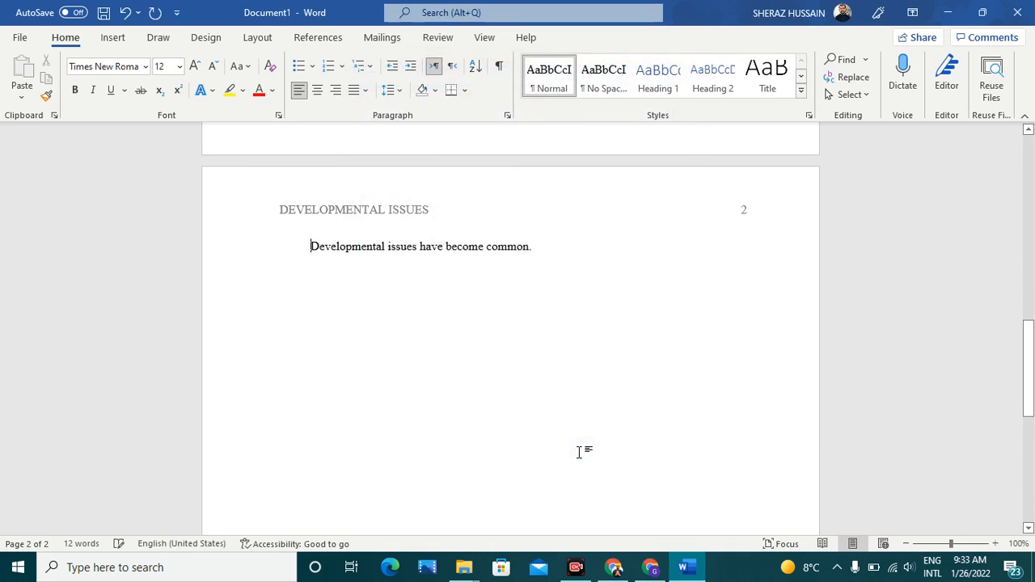
- Add blank lines after the body sentence until the text continues on a third page
left_click(315, 247)
left_click(544, 246)
key("Return")
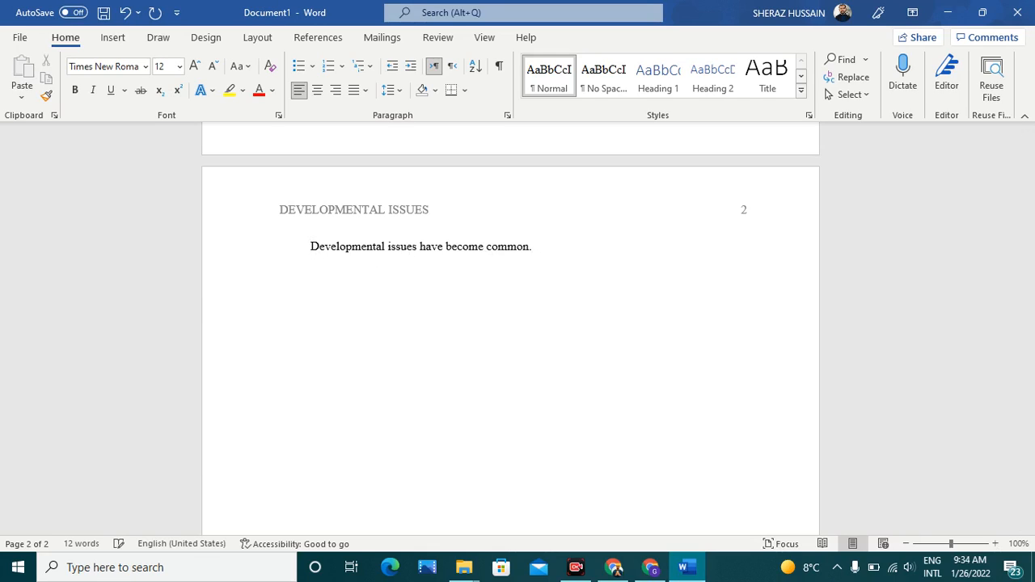
key("Return")
key("Return")
key("Return")
key("Return")
key("Return")
key("Return")
key("Return")
key("Return")
key("Return")
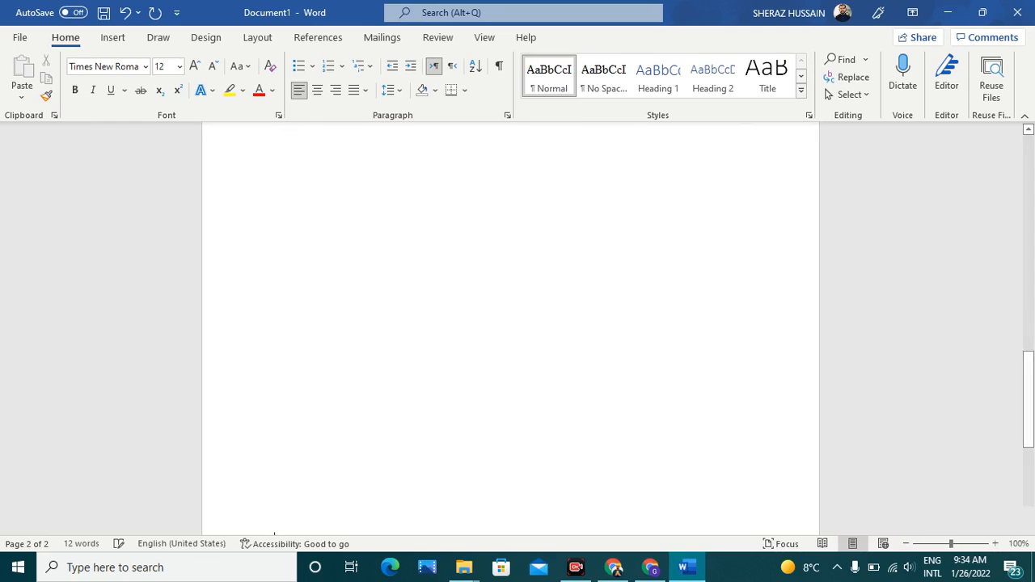
key("Return")
key("Return")
key("Return")
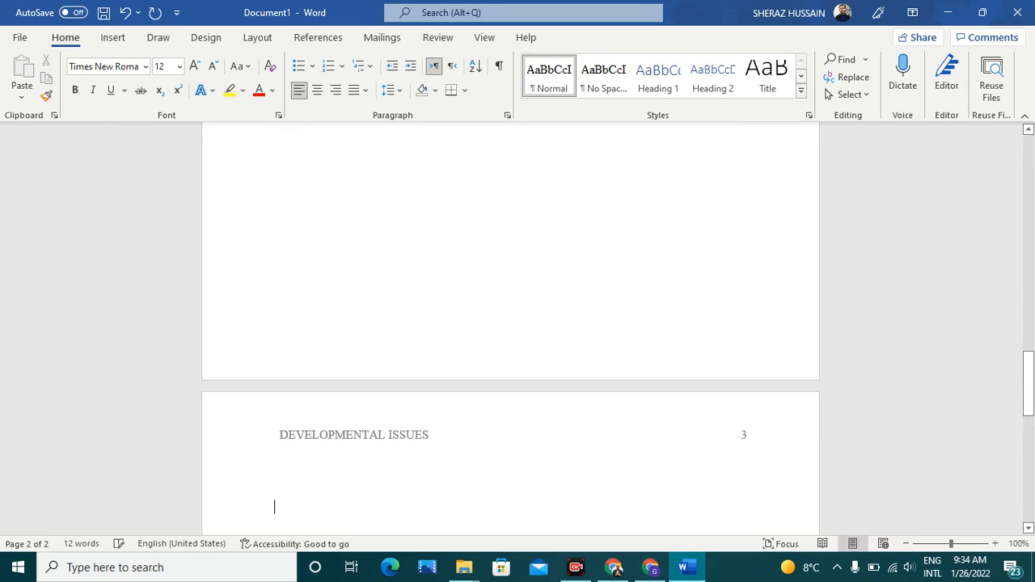
- Add a centred bold "Works Cited" heading at the start of the third page, followed by a left-aligned line
left_click(316, 96)
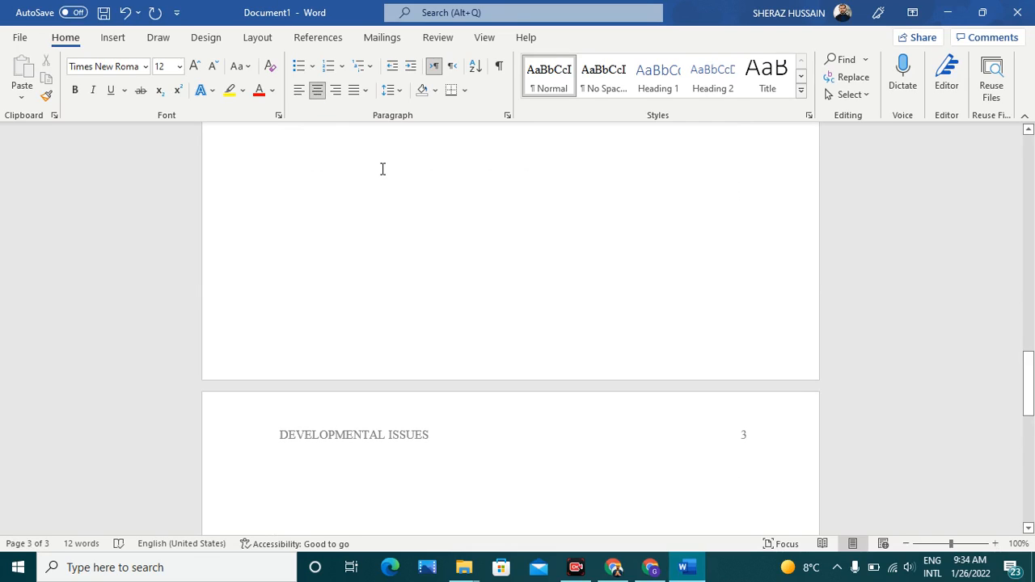
key("ctrl+b")
type("Wor")
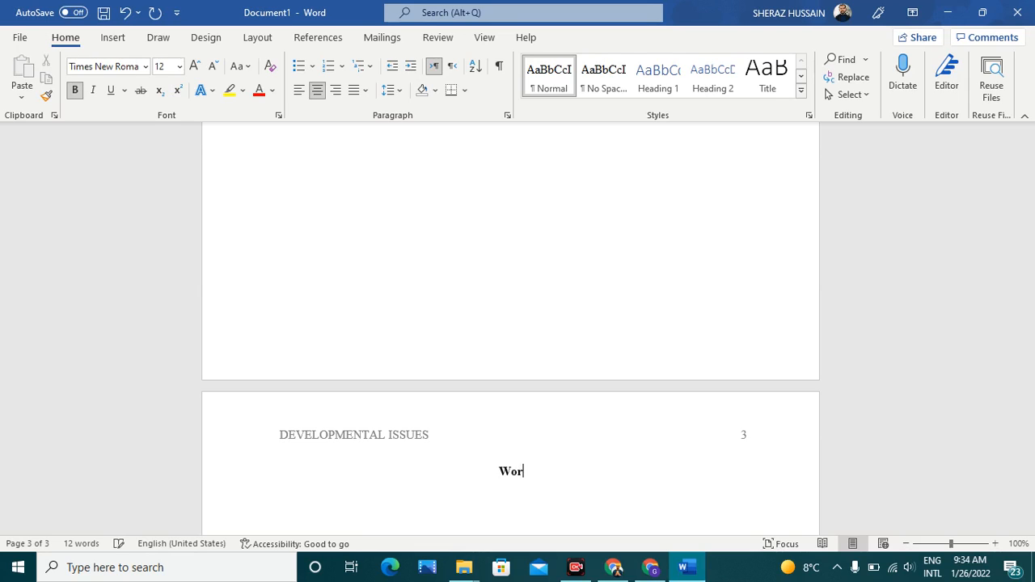
type("ks Cit")
type("ed")
key("Return")
left_click(298, 90)
scroll(414, 173, "down", 3)
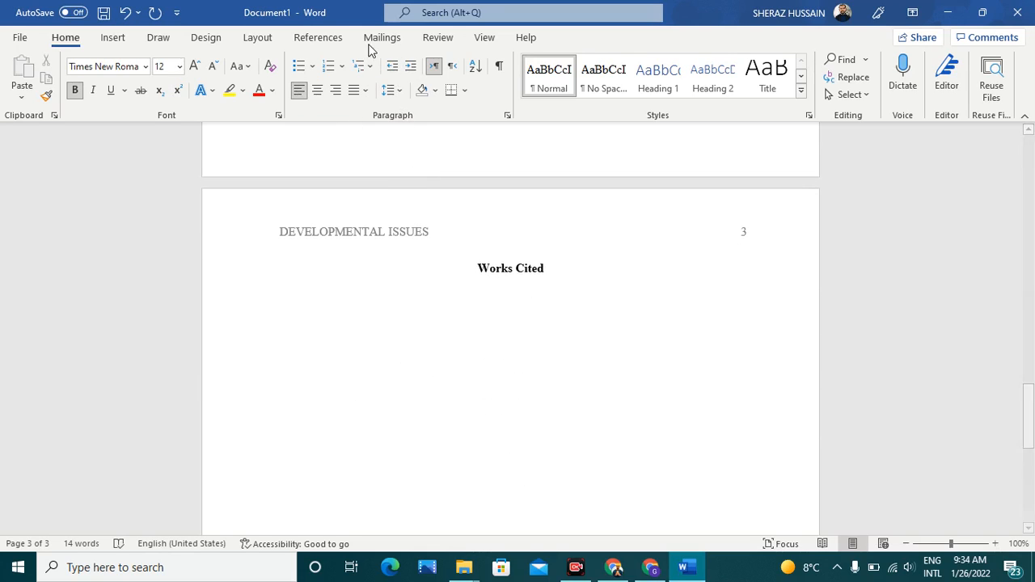
- Set the document's citation style to APA Sixth Edition
left_click(326, 42)
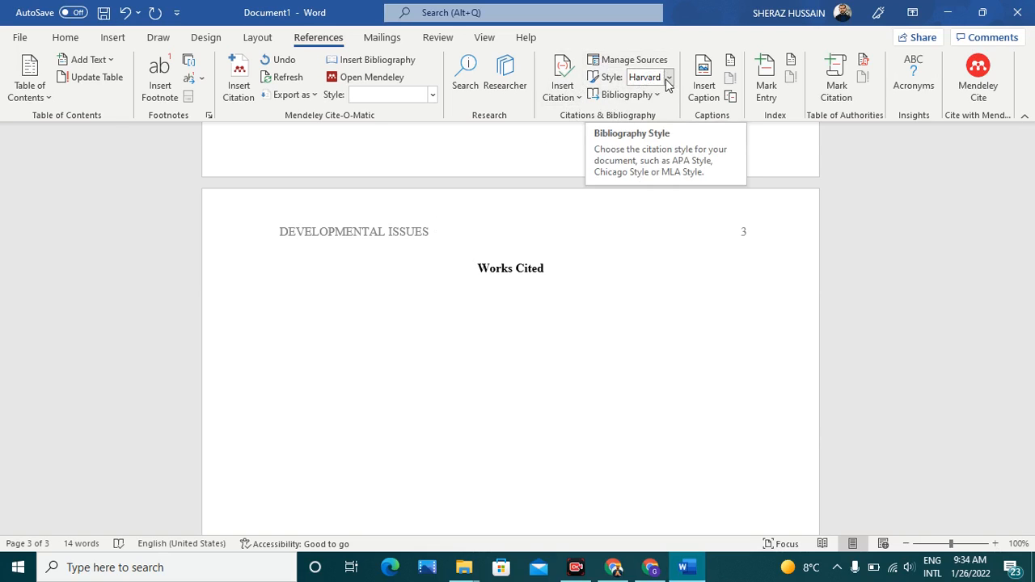
left_click(668, 79)
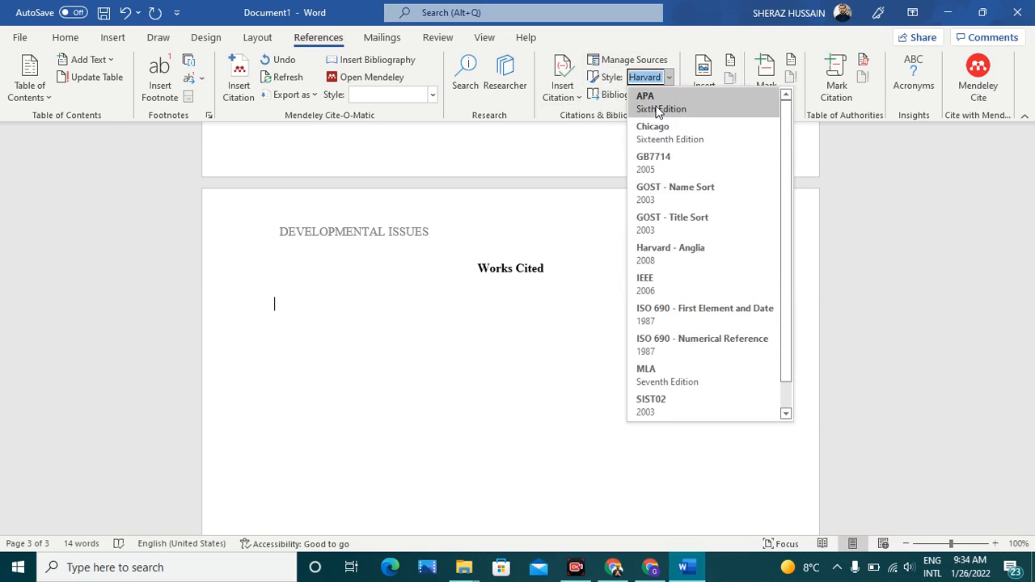
left_click(663, 107)
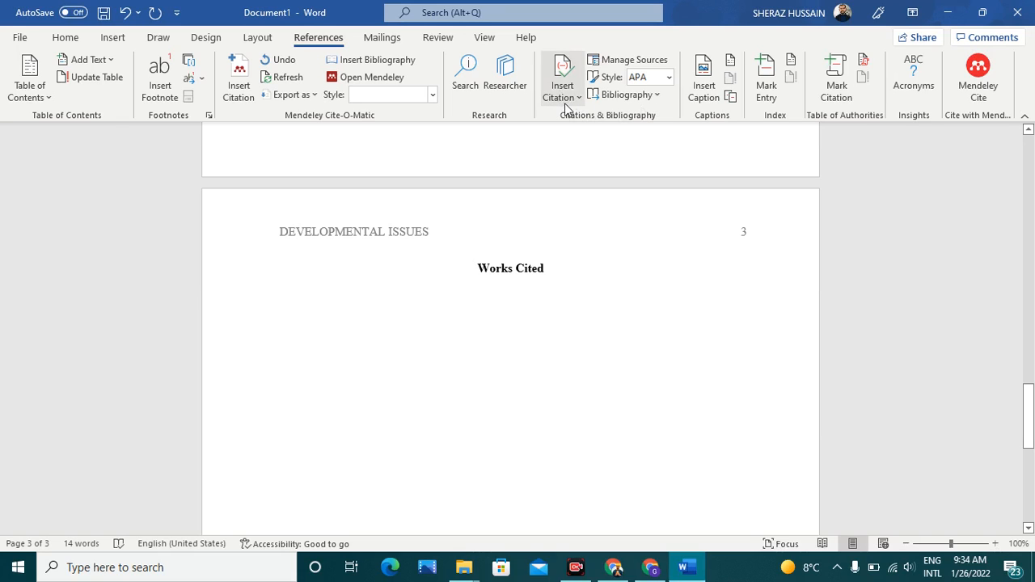
- Examine the built-in bibliography formats without inserting one, and review the document from the "Works Cited" heading back to the title page
left_click(623, 97)
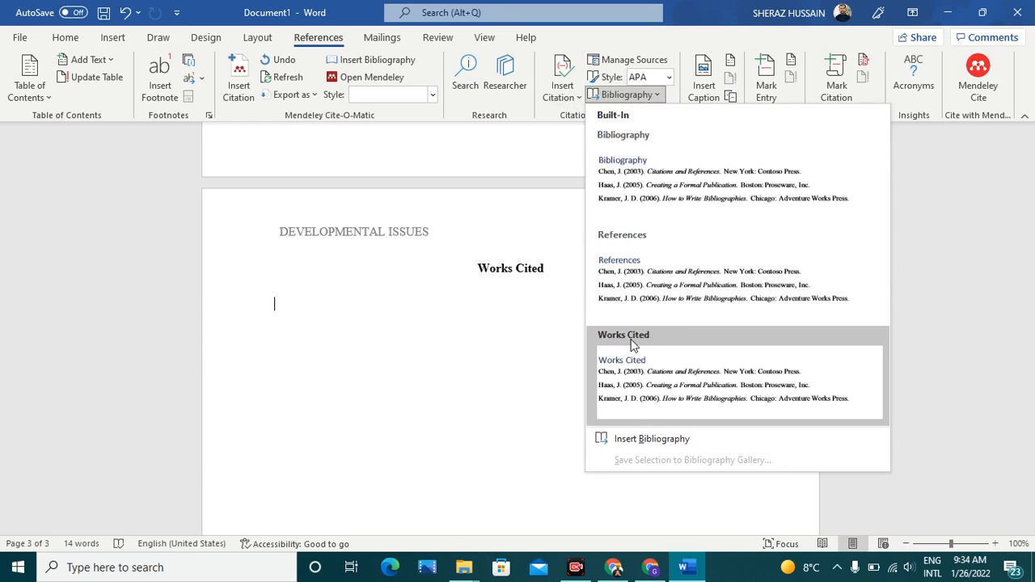
left_click(502, 363)
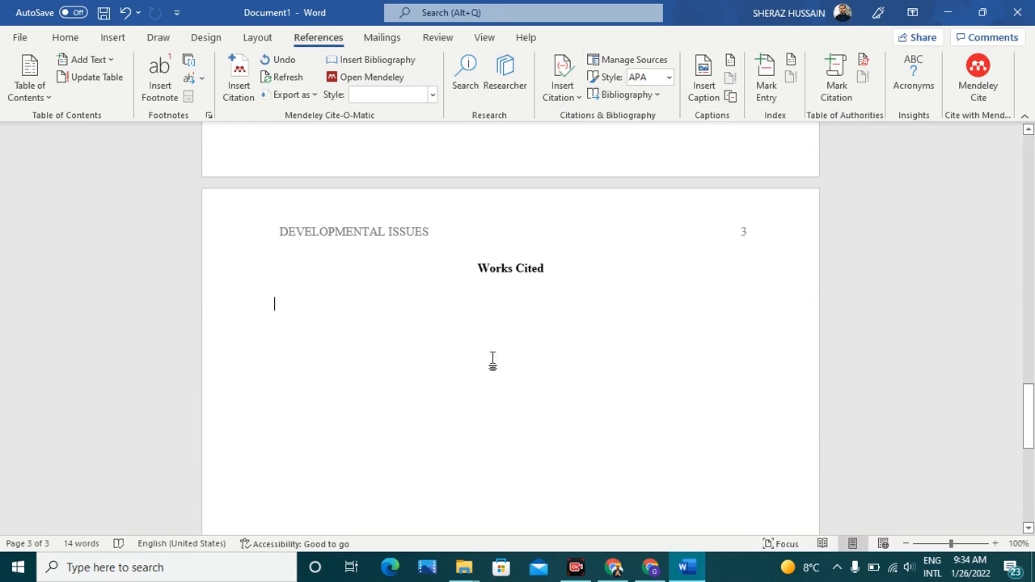
triple_click(535, 268)
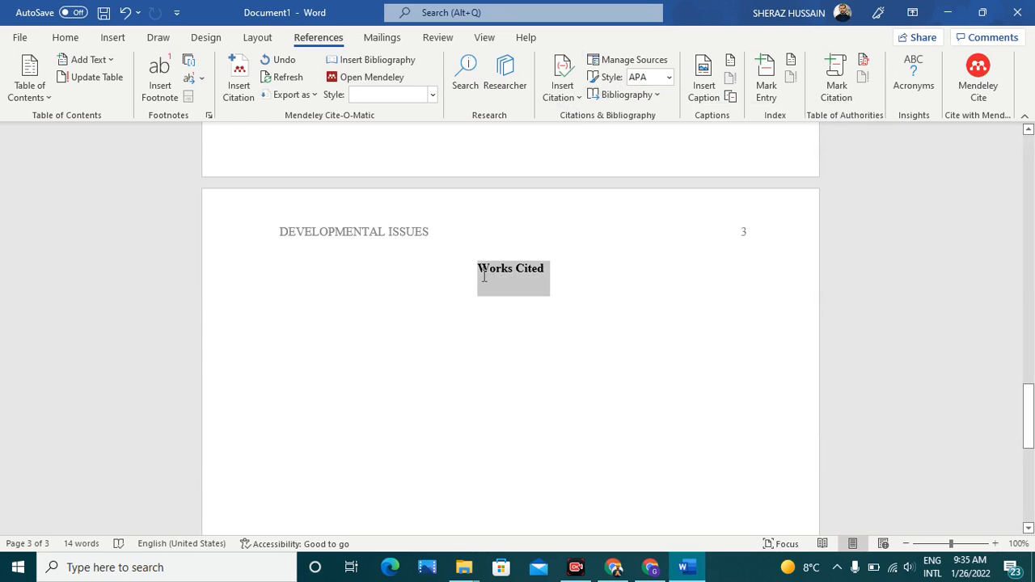
left_click(455, 358)
scroll(456, 358, "up", 20)
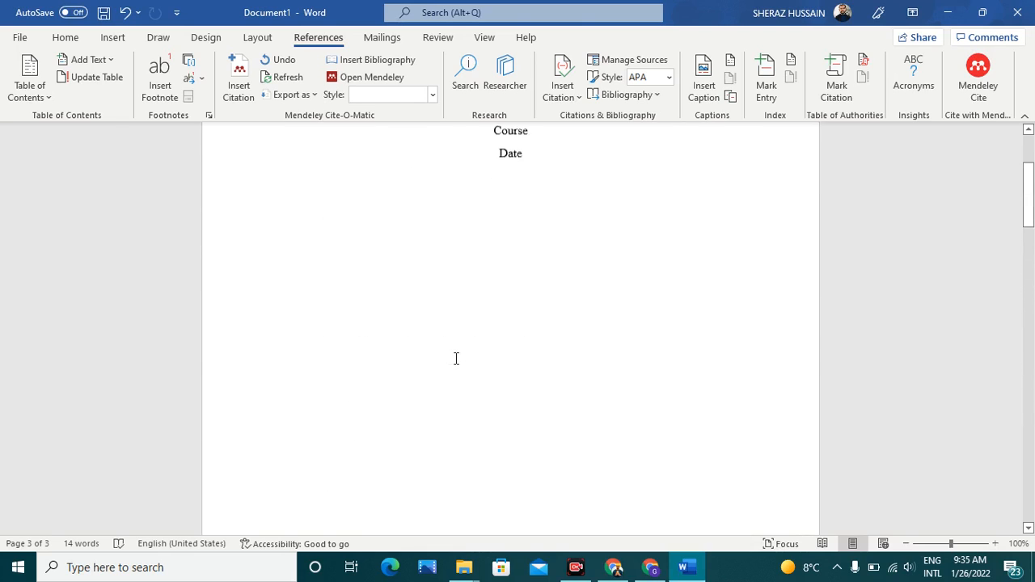
scroll(455, 358, "up", 1)
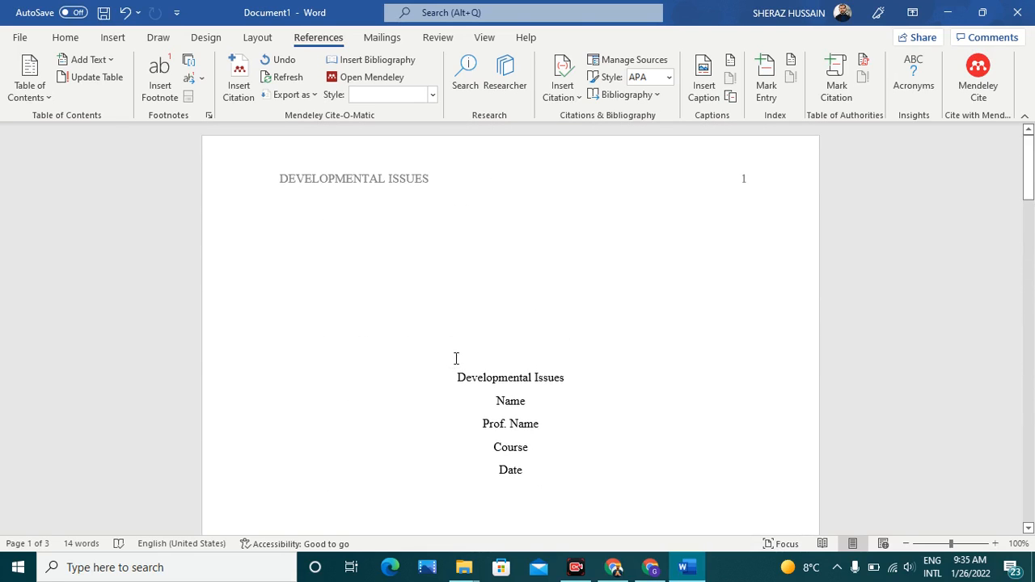